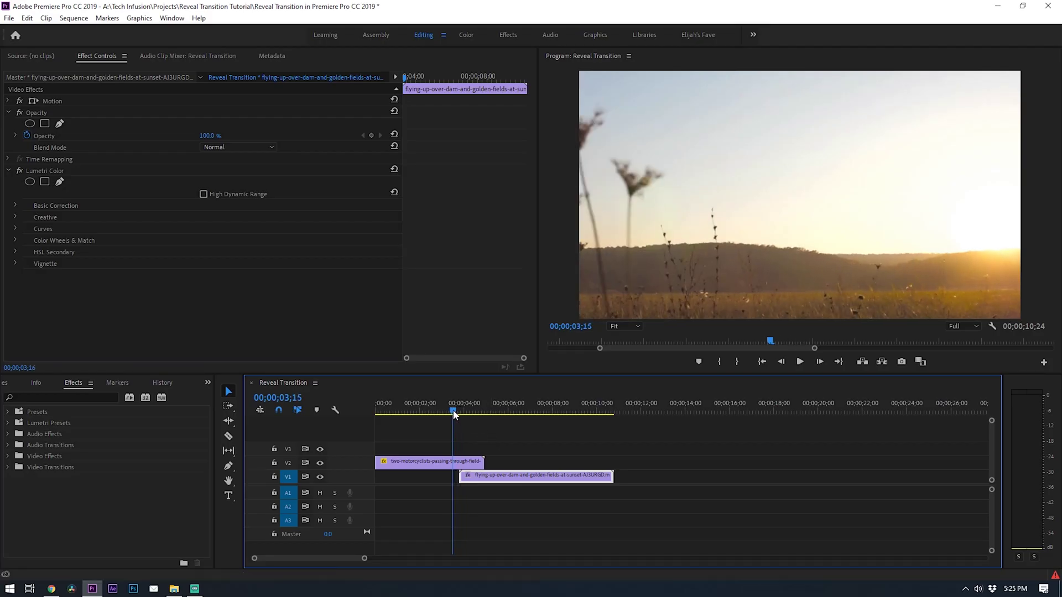
# Preview the sequence from about 03;15 to see where the rider enters
pyautogui.press('space')
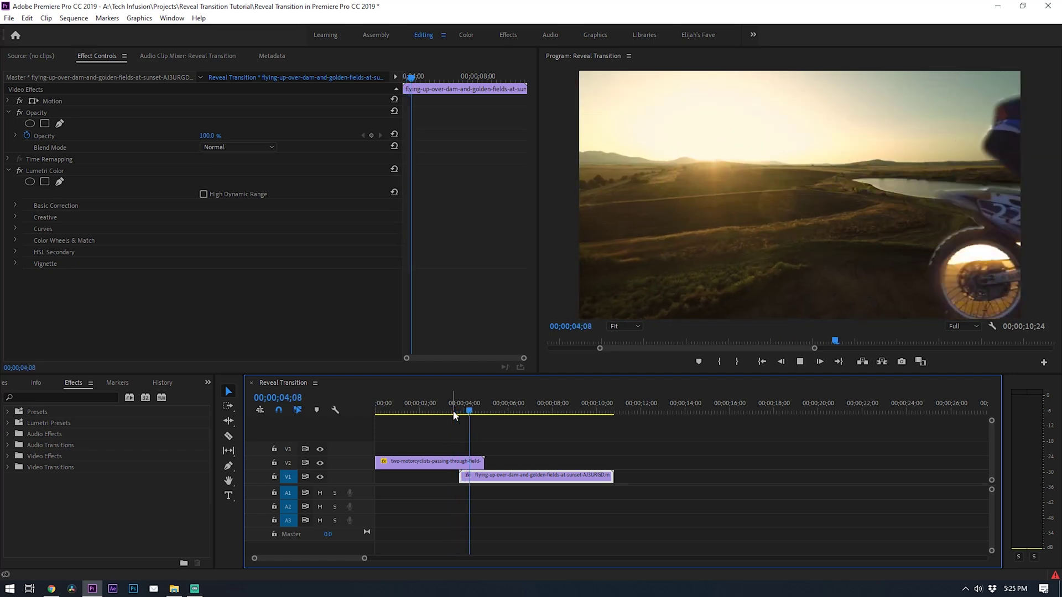
pyautogui.press('space')
pyautogui.click(453, 411)
pyautogui.press('space')
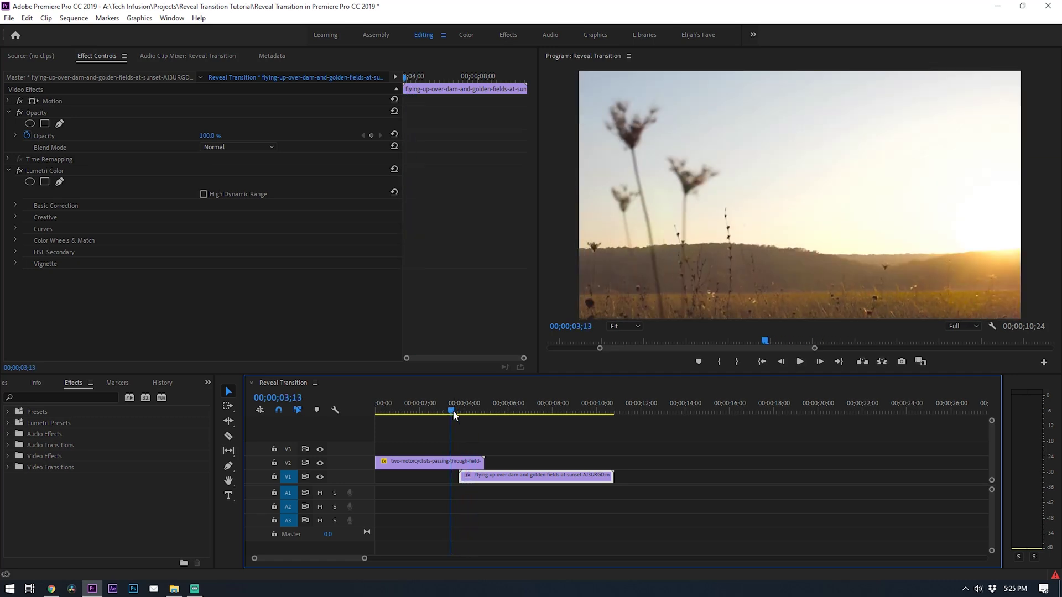
pyautogui.click(453, 410)
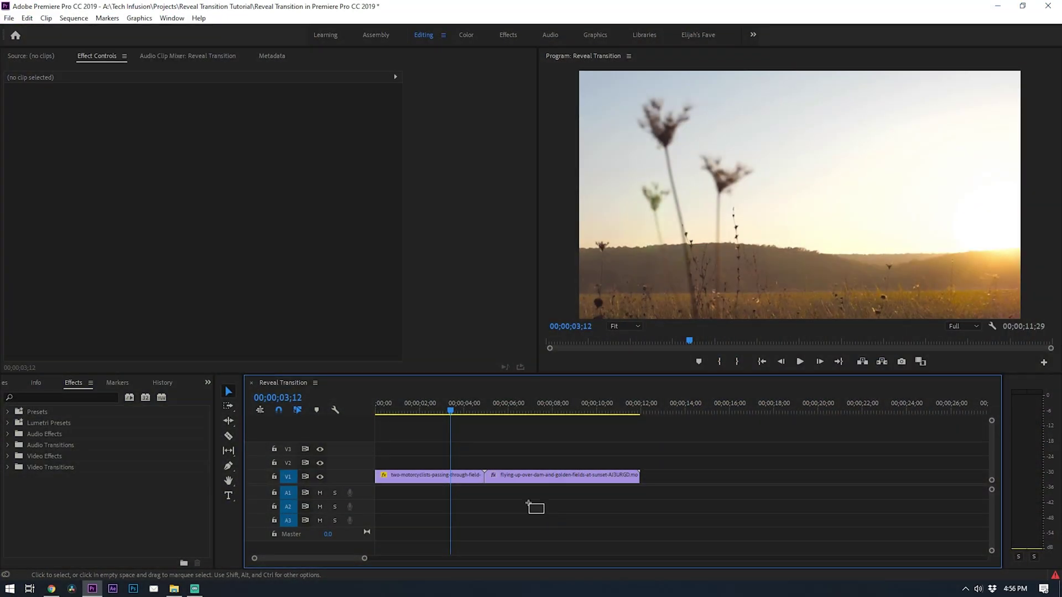
# Select only the motorcyclists clip on V1, with the playhead parked at 03;25
pyautogui.moveTo(535, 505); pyautogui.dragTo(460, 469)
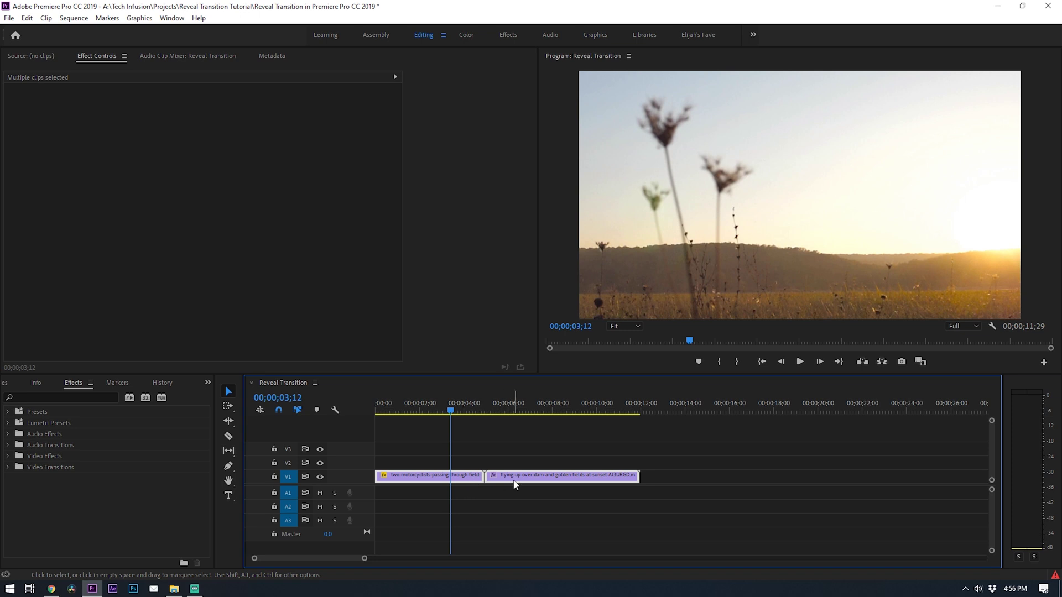
pyautogui.click(444, 412)
pyautogui.moveTo(445, 414)
pyautogui.mouseDown()
pyautogui.moveTo(476, 414)
pyautogui.moveTo(466, 416)
pyautogui.mouseUp()
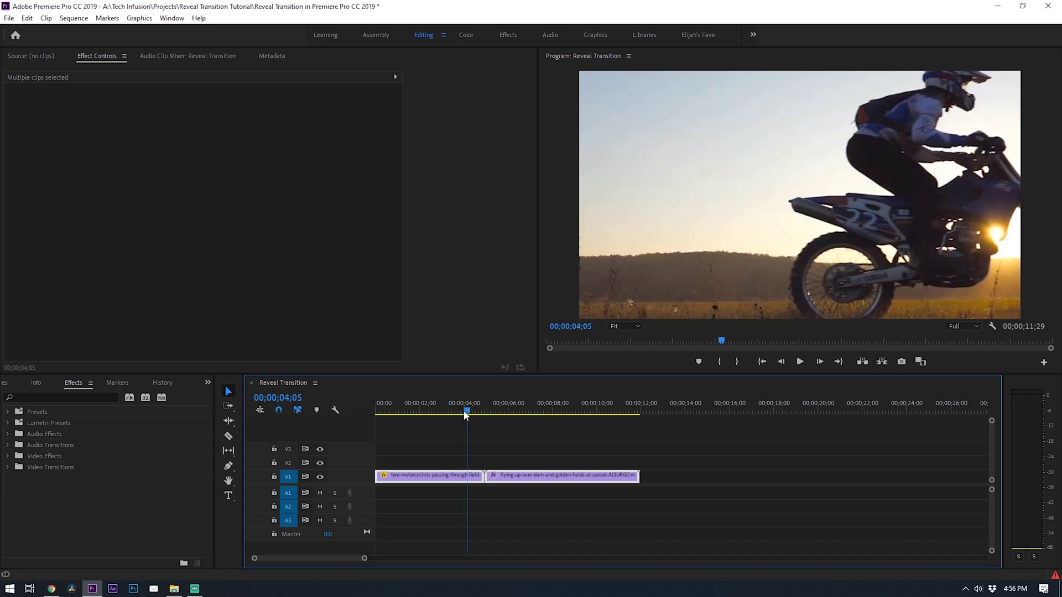
pyautogui.hotkey('ctrl', 'shift', 'a')
pyautogui.click(452, 477)
pyautogui.moveTo(467, 414); pyautogui.dragTo(462, 414)
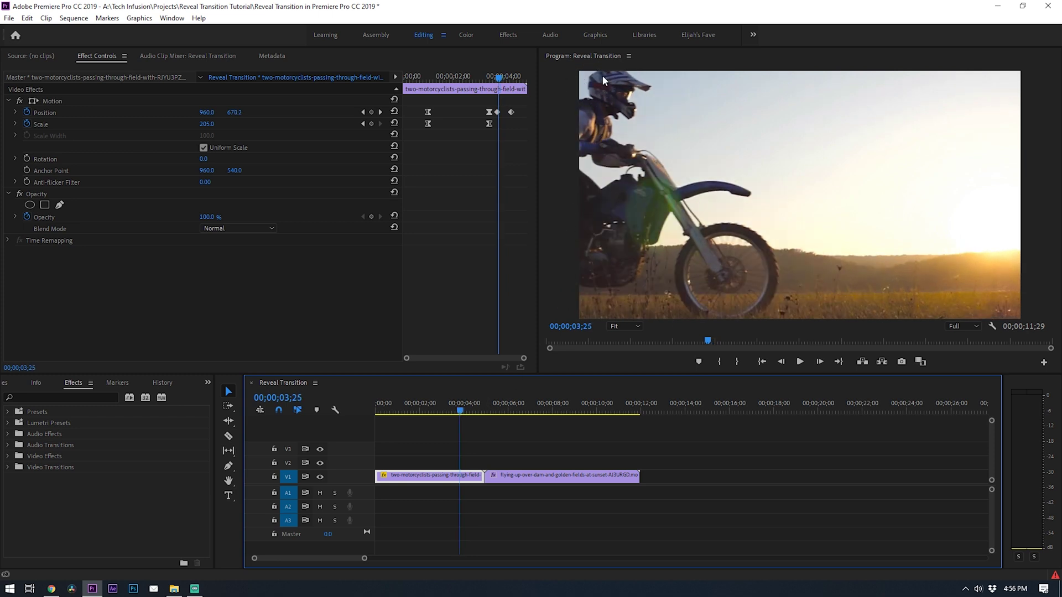
# Add a free-draw bezier mask under the motorcyclists clip's Opacity in Effect Controls
pyautogui.hotkey('shift', '5')
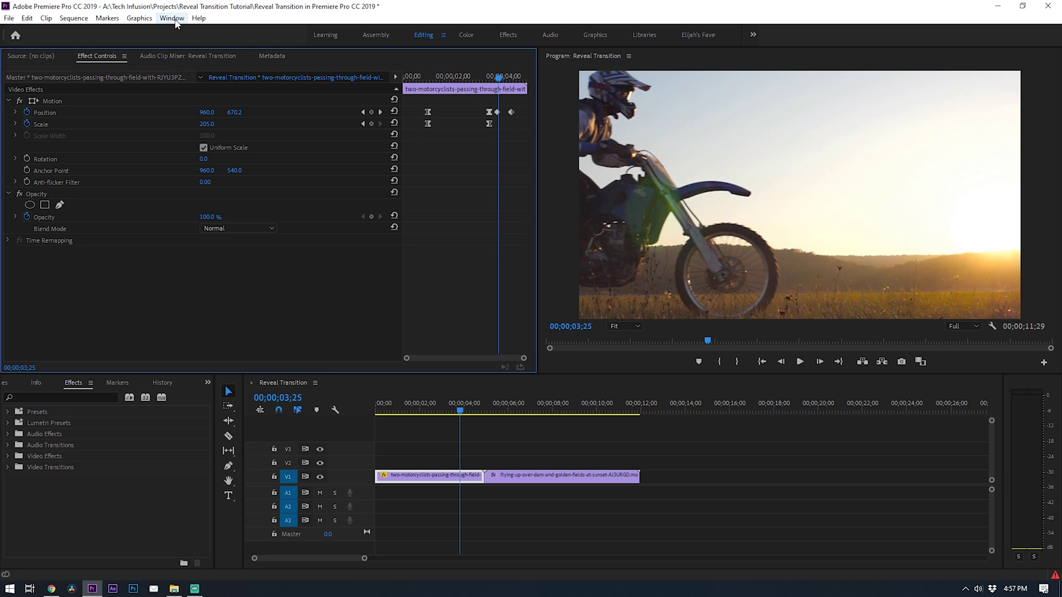
pyautogui.click(174, 20)
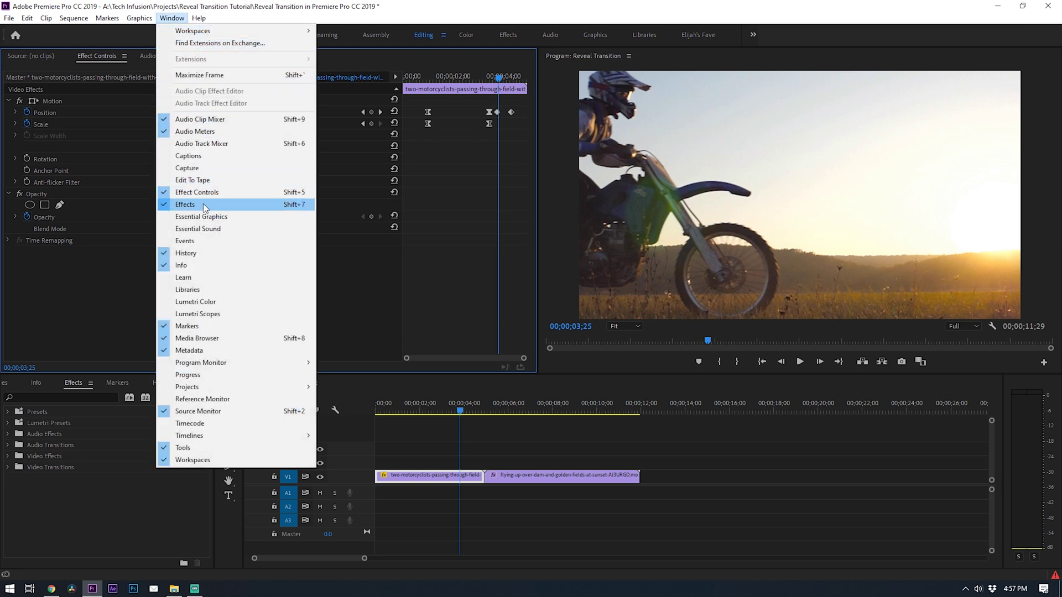
pyautogui.click(111, 296)
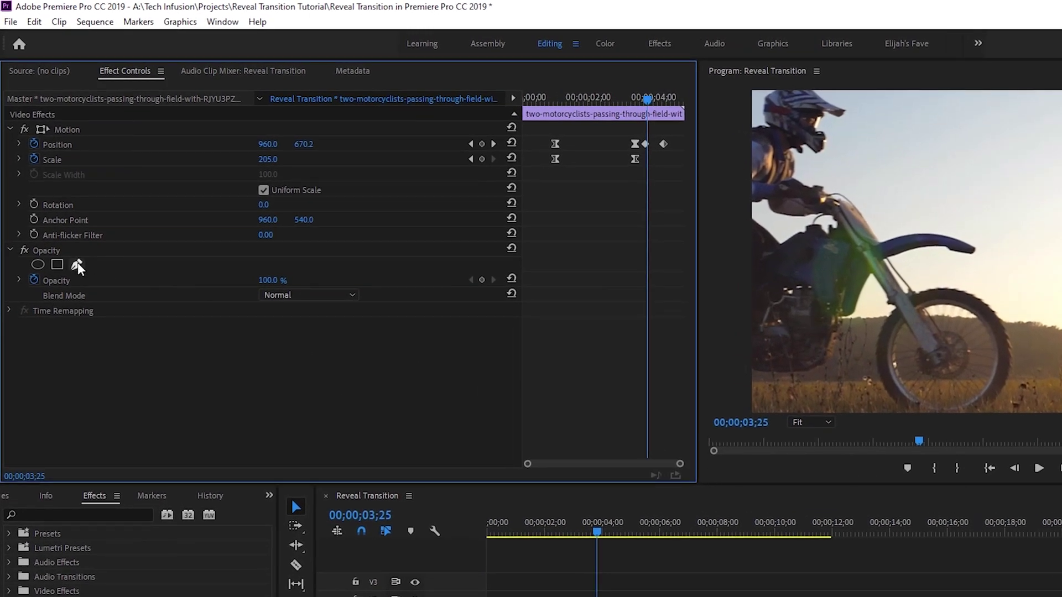
pyautogui.click(77, 265)
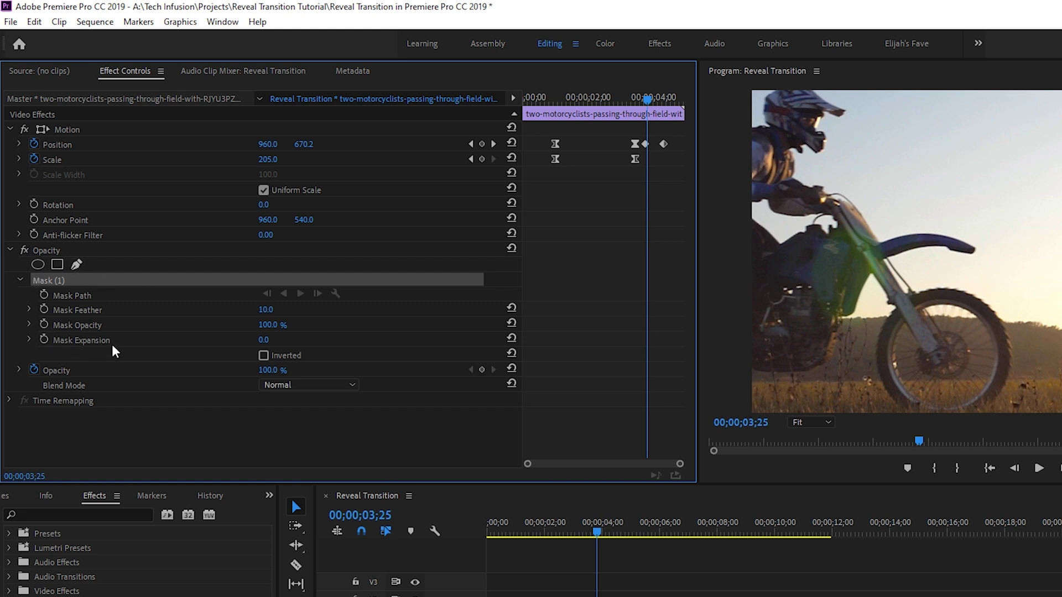
# Enable keyframing for Mask Path, Mask Feather, Mask Opacity and Mask Expansion at 03;25
pyautogui.click(44, 295)
pyautogui.click(45, 309)
pyautogui.click(44, 325)
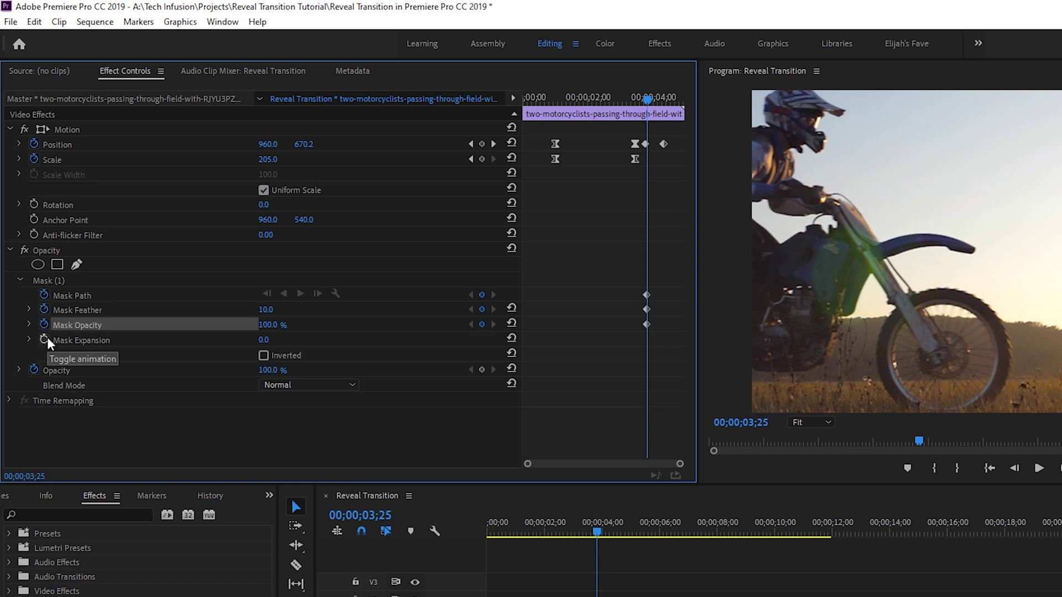
pyautogui.click(45, 338)
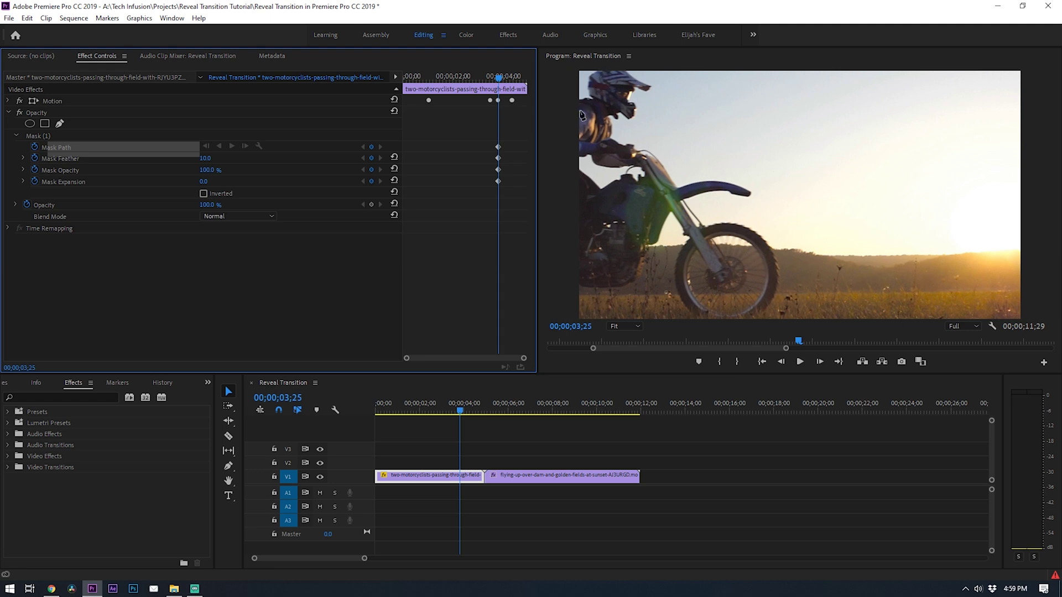
# Maximize the Program monitor and set its zoom to 50%
pyautogui.click(596, 72)
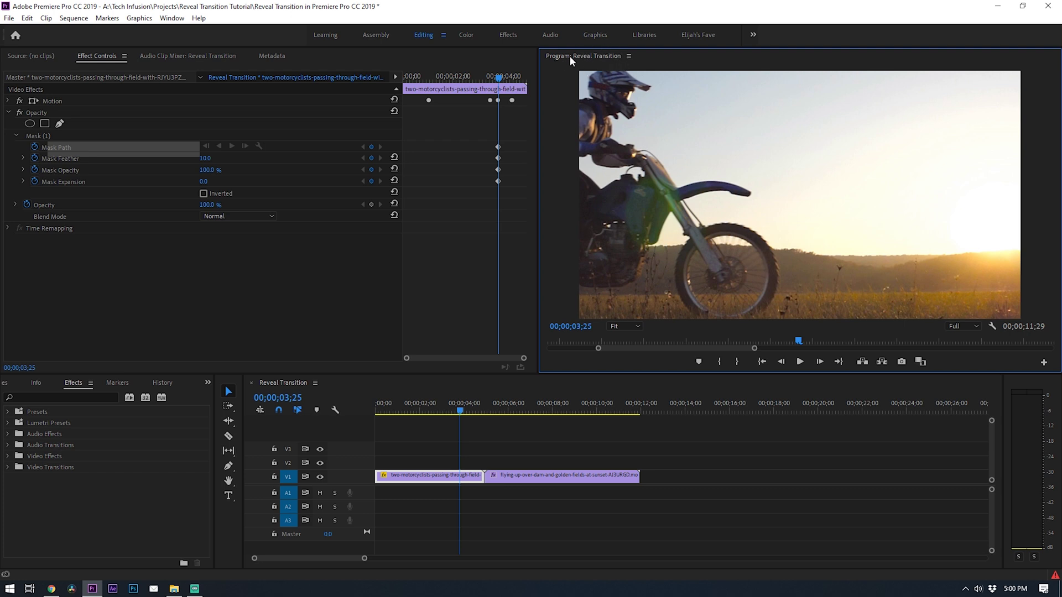
pyautogui.doubleClick(571, 57)
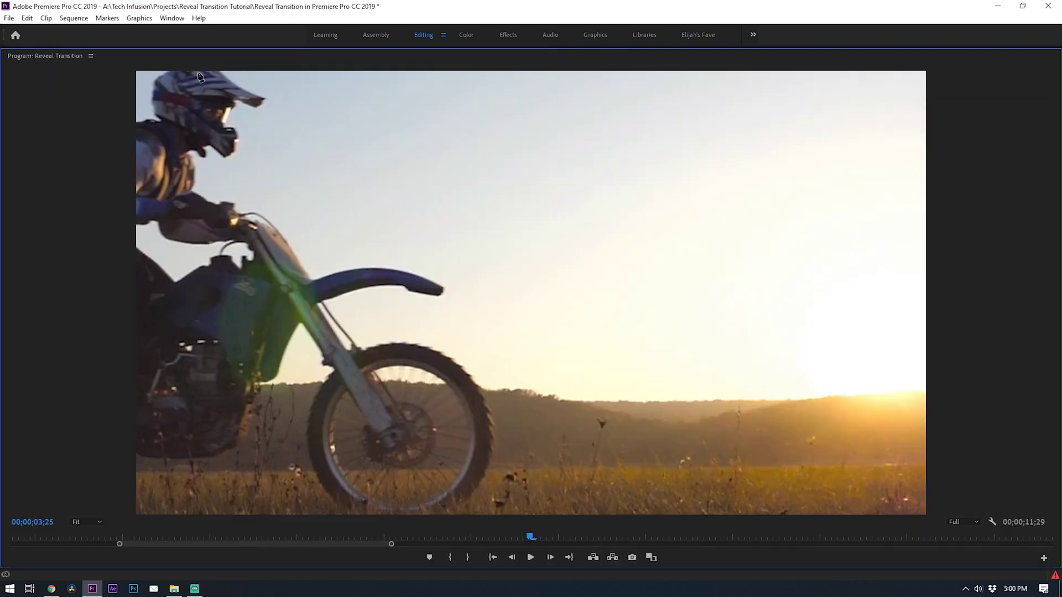
pyautogui.click(171, 87)
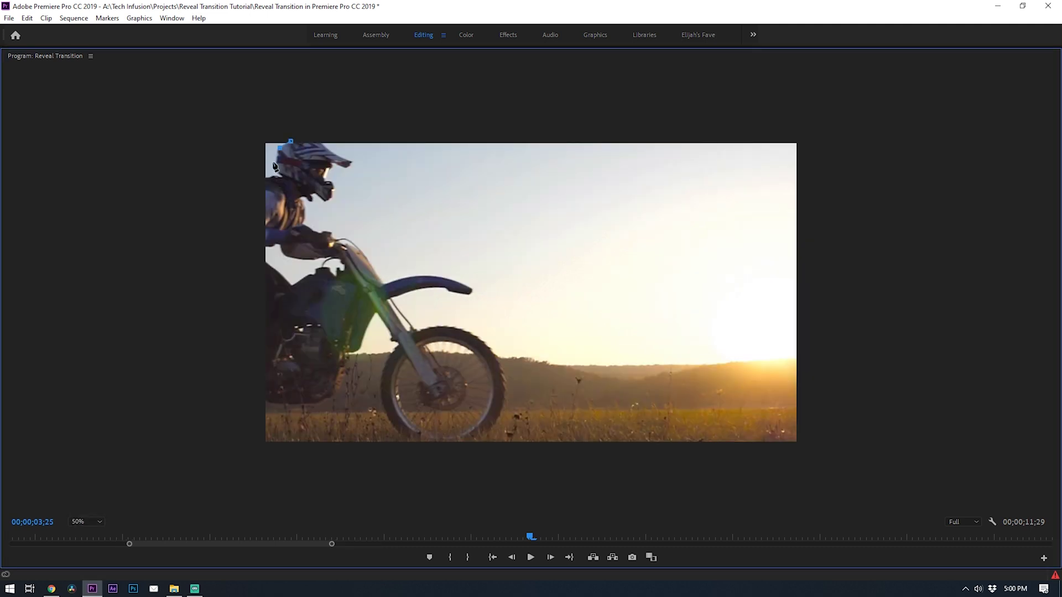
# Trace a closed mask outline around the rider's helmet at the frame's left edge
pyautogui.click(277, 162)
pyautogui.click(280, 176)
pyautogui.click(265, 197)
pyautogui.moveTo(266, 199); pyautogui.dragTo(262, 180)
pyautogui.click(246, 183)
pyautogui.click(243, 137)
pyautogui.click(291, 141)
pyautogui.press('`')
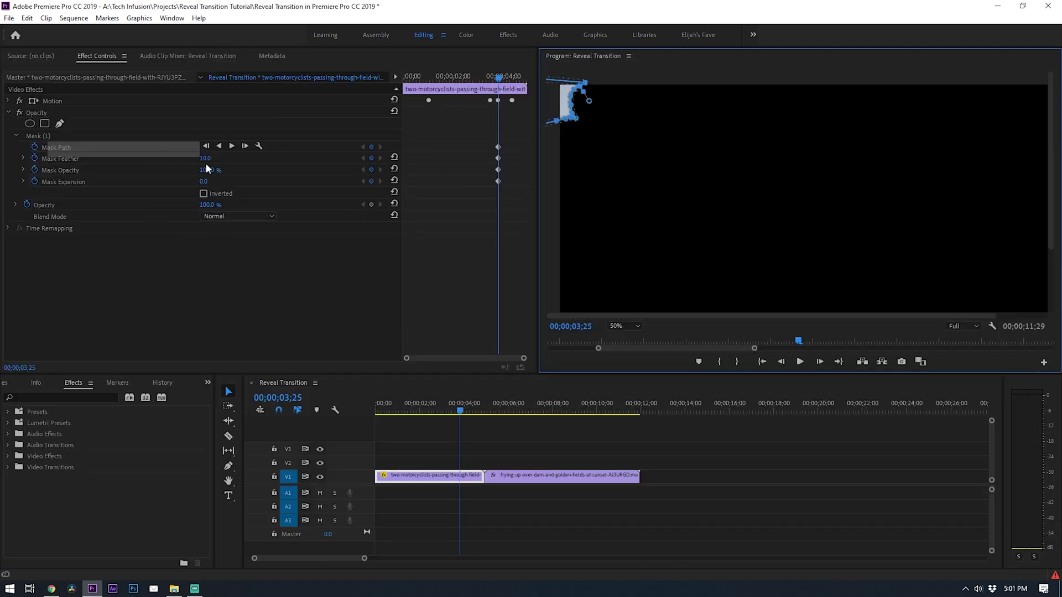
# Invert the helmet mask and set Mask Feather to 14.0 and Mask Expansion to 4
pyautogui.click(204, 194)
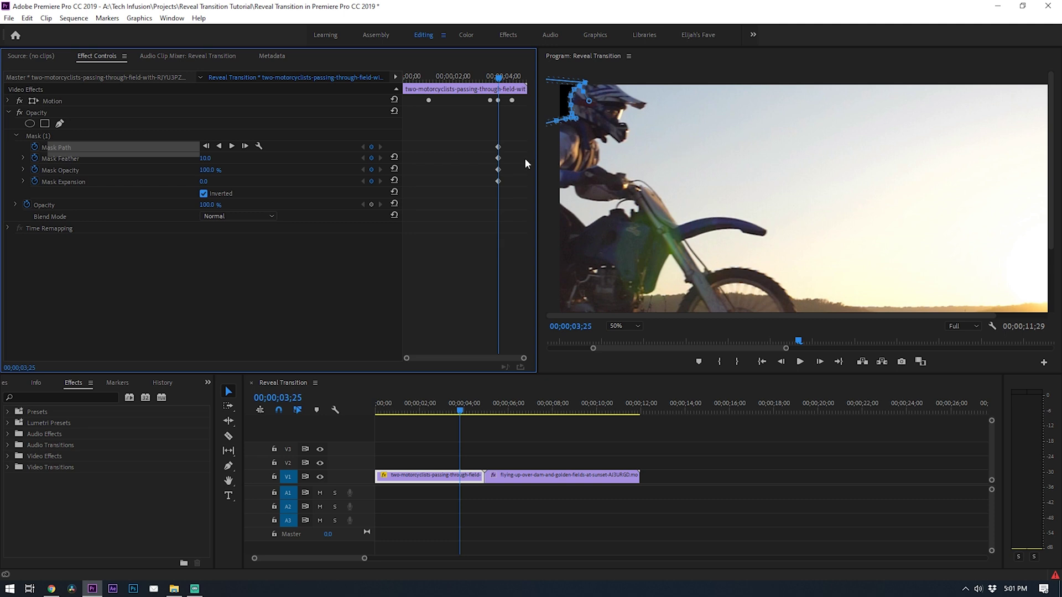
pyautogui.click(87, 136)
pyautogui.click(117, 271)
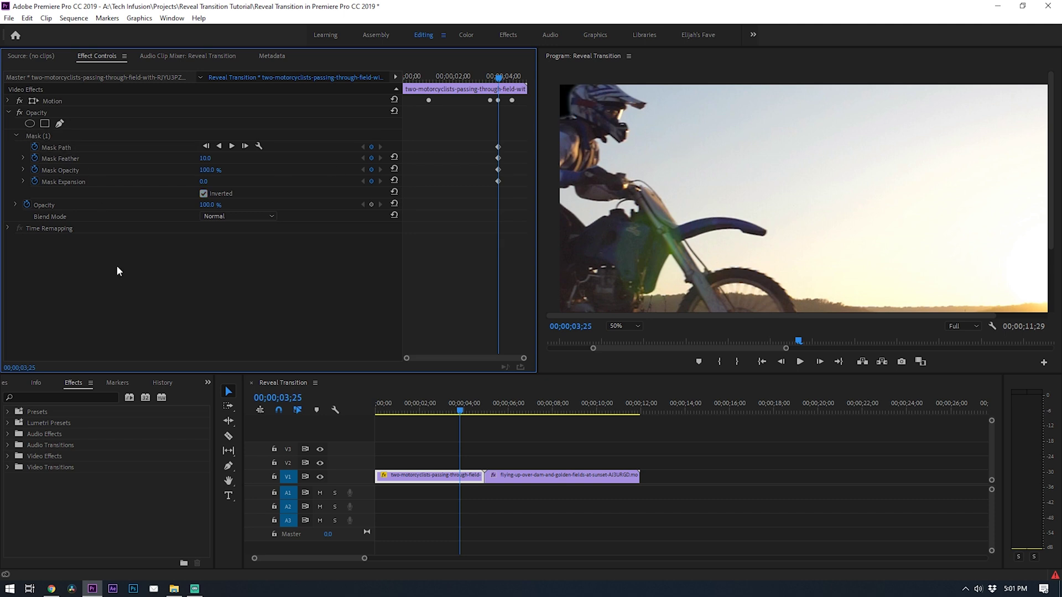
pyautogui.moveTo(205, 159); pyautogui.dragTo(216, 158)
pyautogui.click(215, 181)
pyautogui.write('4')
pyautogui.press('Return')
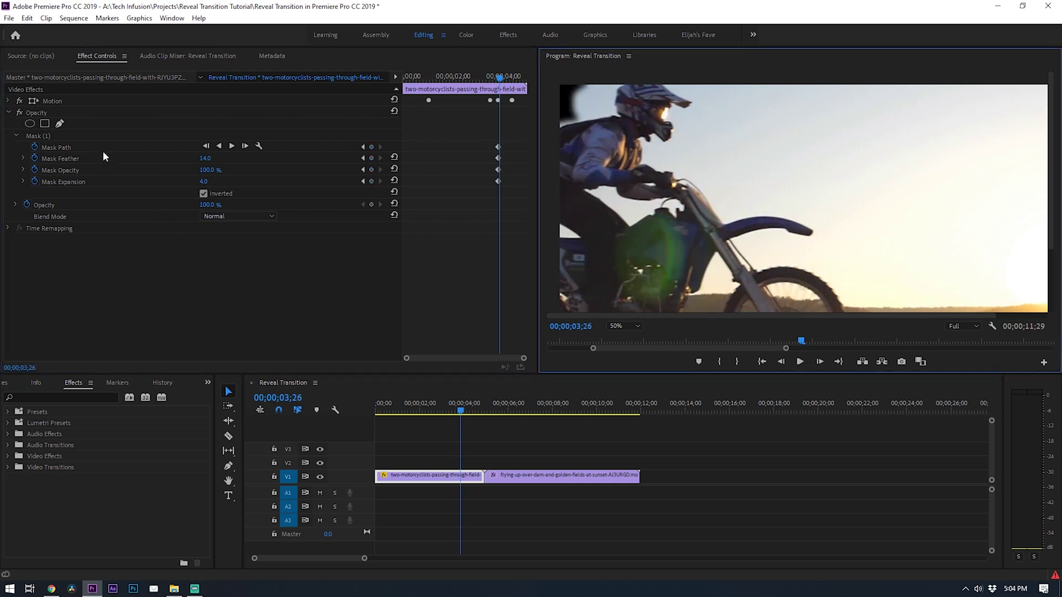
# Move and reshape the mask onto the rider's helmet and left edge at 03;26
pyautogui.click(103, 147)
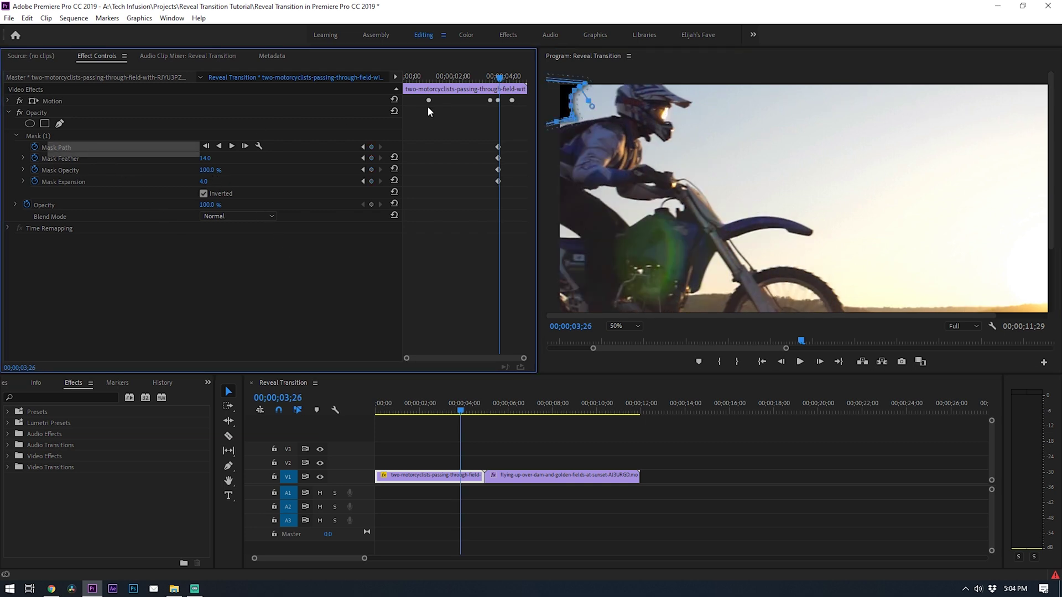
pyautogui.moveTo(553, 92); pyautogui.dragTo(557, 126)
pyautogui.moveTo(580, 75); pyautogui.dragTo(553, 75)
pyautogui.click(476, 132)
pyautogui.press('=')
pyautogui.press('=')
pyautogui.press('=')
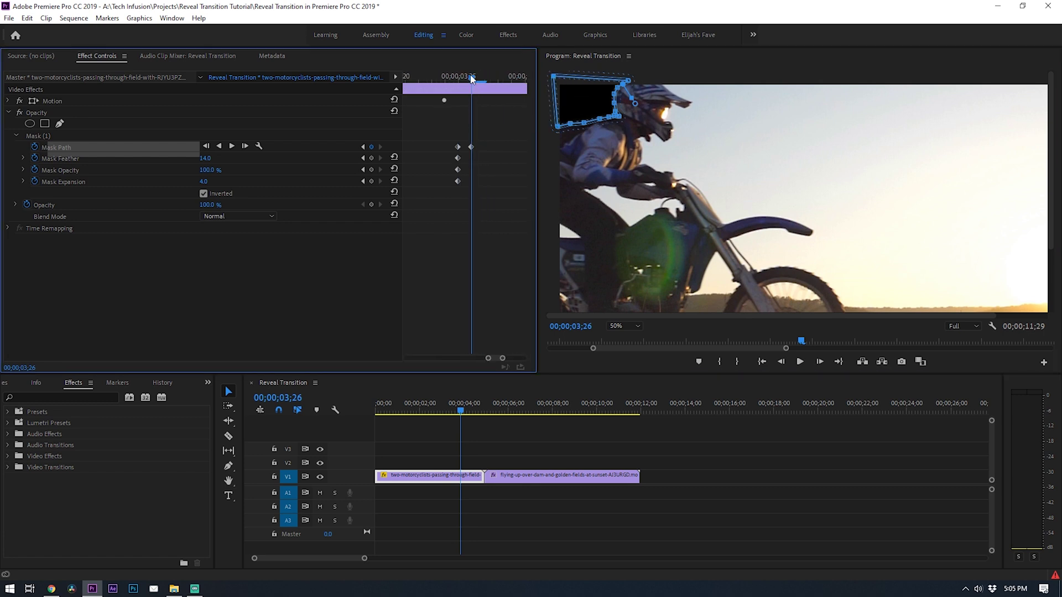
pyautogui.moveTo(472, 79)
pyautogui.mouseDown()
pyautogui.moveTo(456, 79)
pyautogui.moveTo(482, 82)
pyautogui.mouseUp()
pyautogui.moveTo(573, 100); pyautogui.dragTo(560, 172)
pyautogui.moveTo(585, 101); pyautogui.dragTo(552, 131)
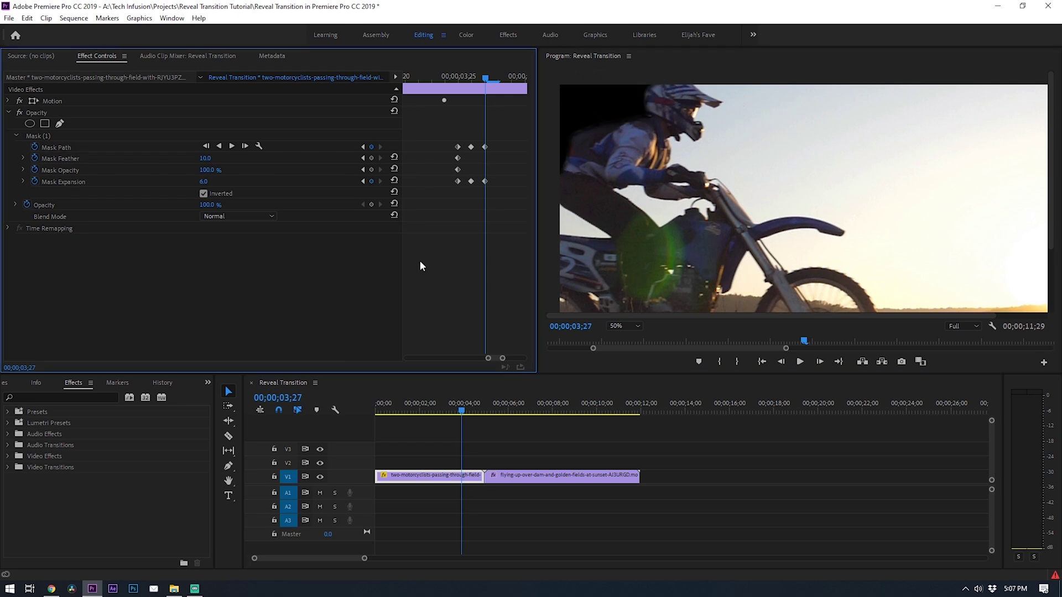
# On the next frame, shift the mask right to keep following the rider
pyautogui.press('Right')
pyautogui.click(139, 147)
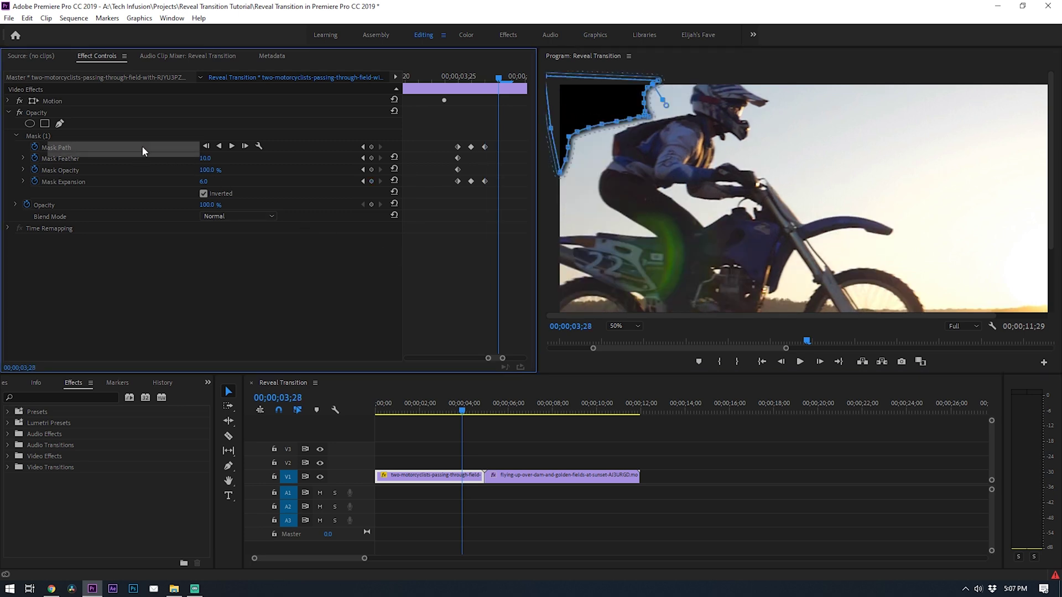
pyautogui.moveTo(597, 97); pyautogui.dragTo(635, 96)
pyautogui.click(362, 250)
pyautogui.click(243, 135)
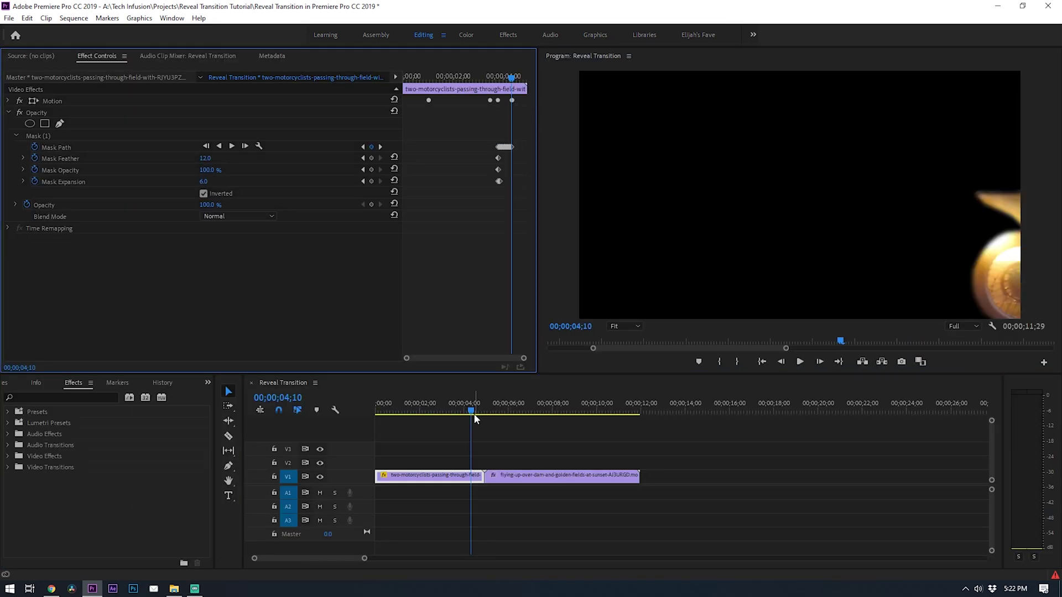
# Shift the mask right at 04;12 to follow the rider
pyautogui.press('Right')
pyautogui.press('Left')
pyautogui.press('Right')
pyautogui.press('Right')
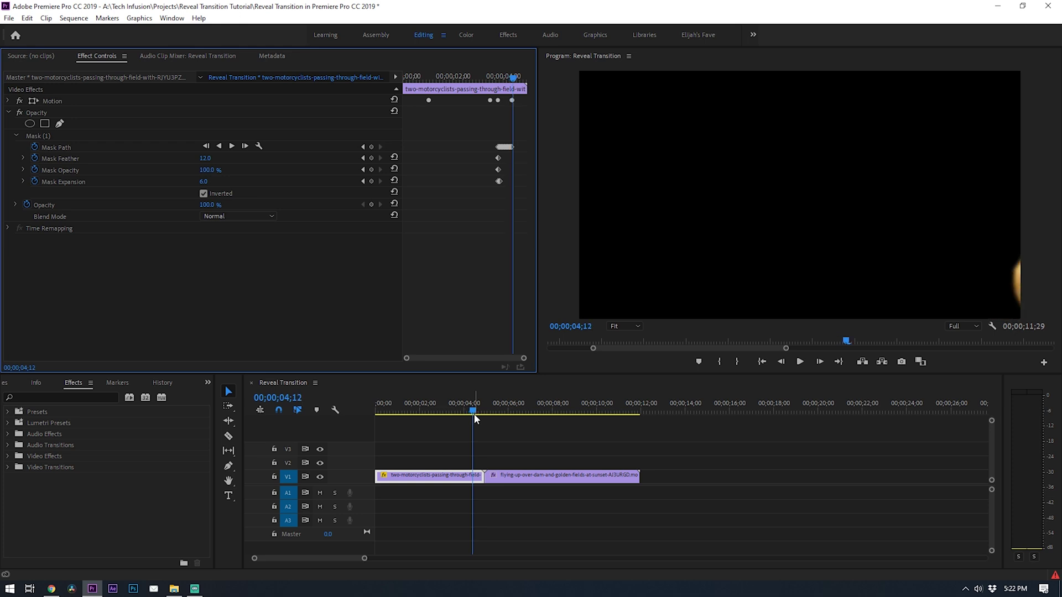
pyautogui.click(128, 144)
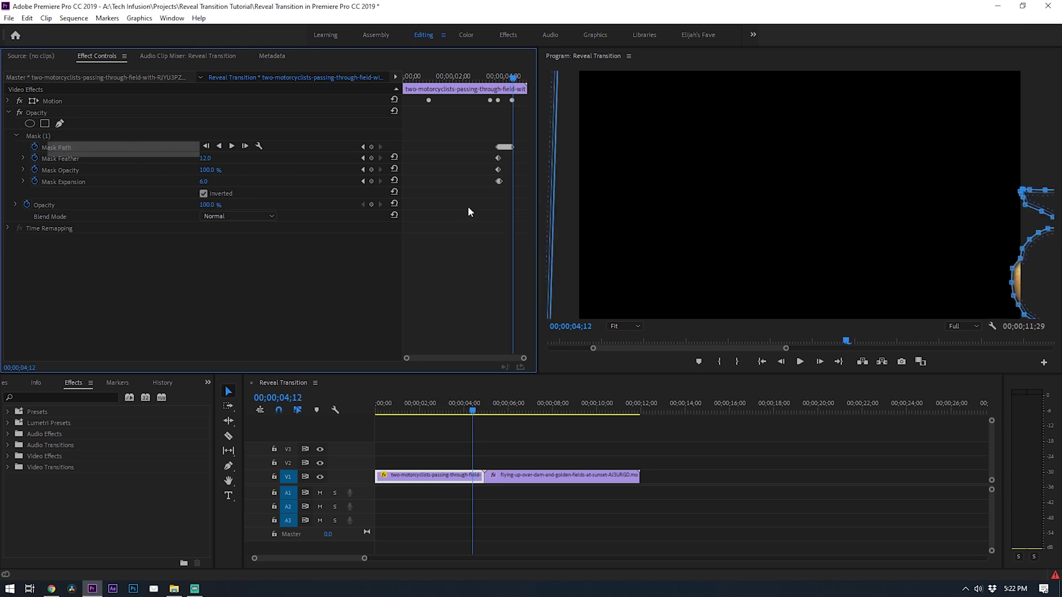
pyautogui.moveTo(965, 256); pyautogui.dragTo(971, 259)
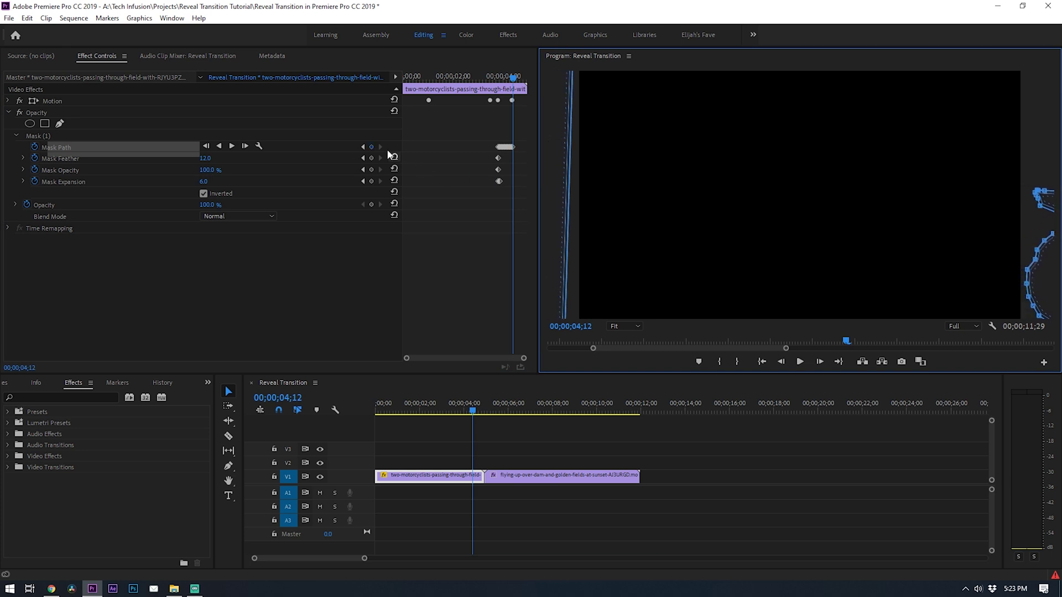
# Move the mask left at the 03;24 keyframe and compare frames through 03;26
pyautogui.click(362, 146)
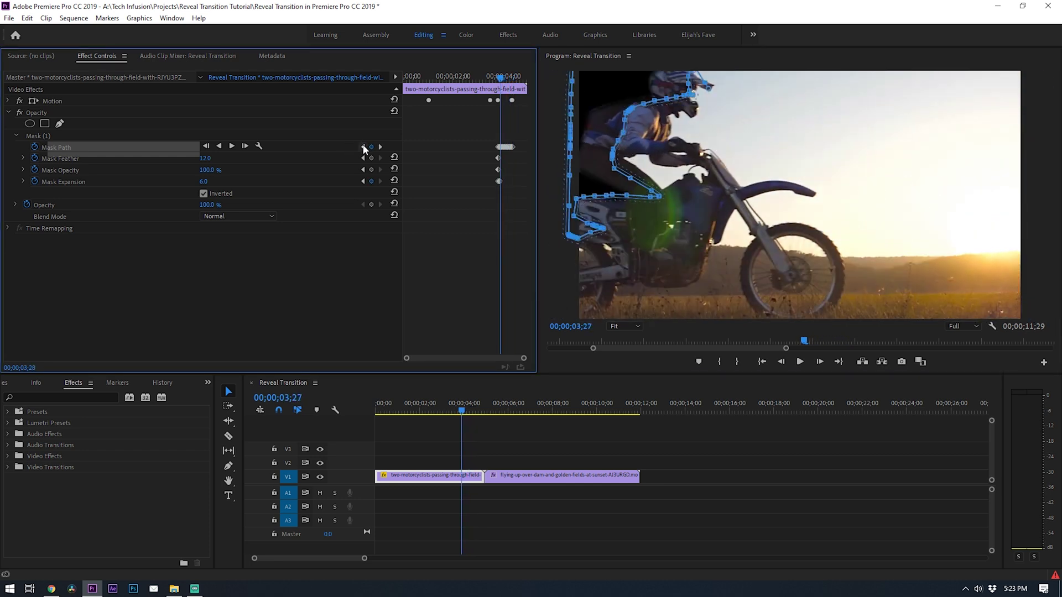
pyautogui.click(363, 146)
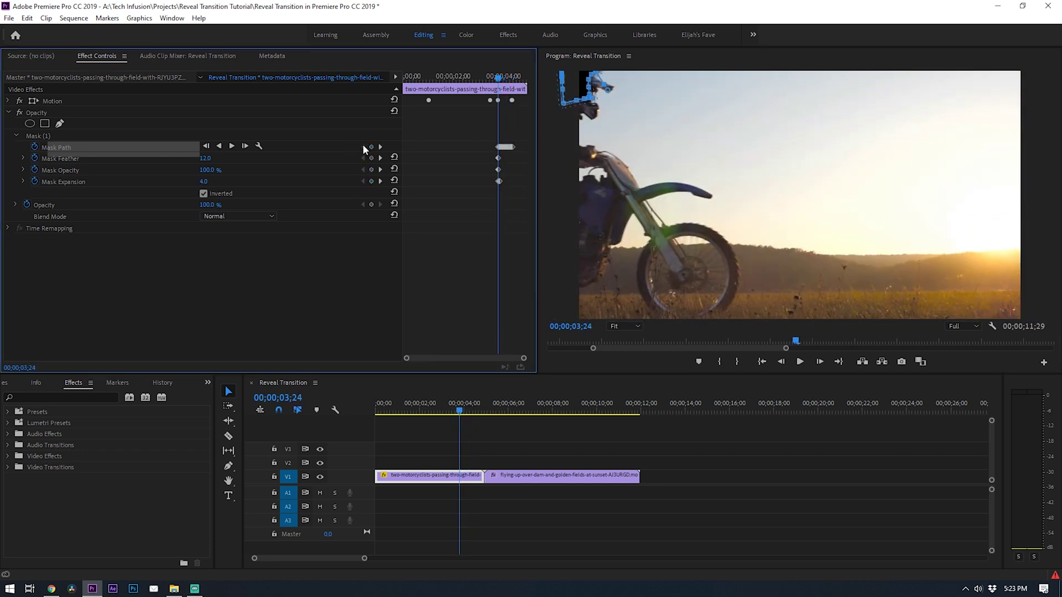
pyautogui.moveTo(573, 83); pyautogui.dragTo(547, 81)
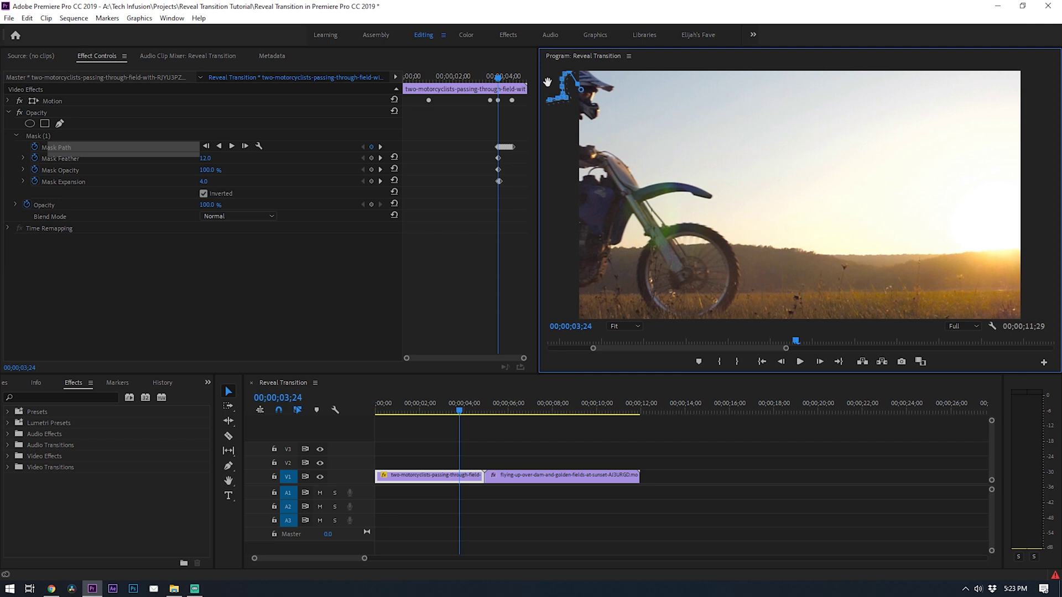
pyautogui.click(328, 253)
pyautogui.press('Right')
pyautogui.press('Left')
pyautogui.press('Right')
pyautogui.press('Left')
pyautogui.press('Right')
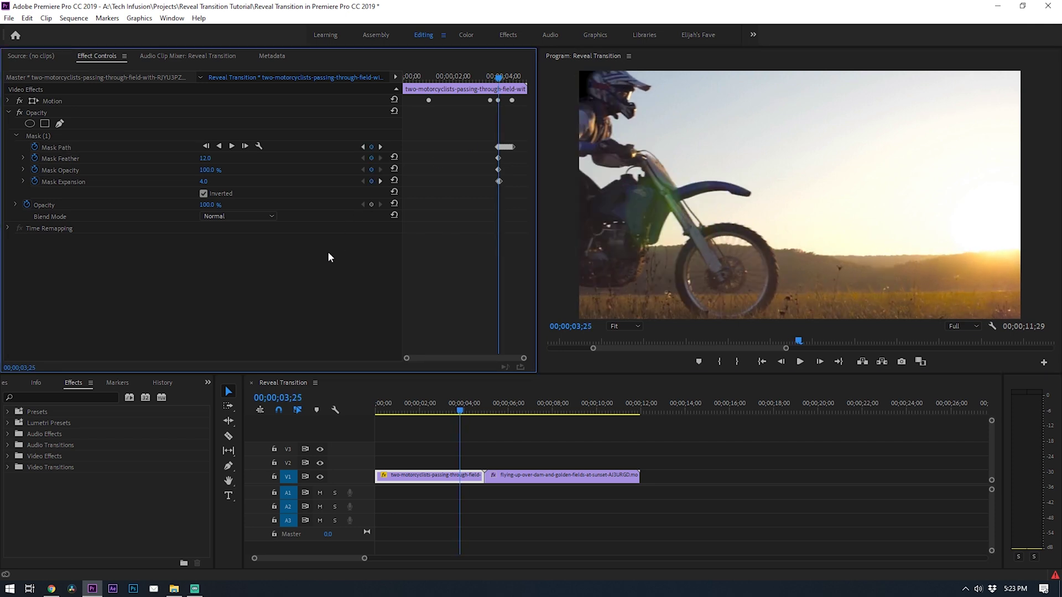
pyautogui.press('Right')
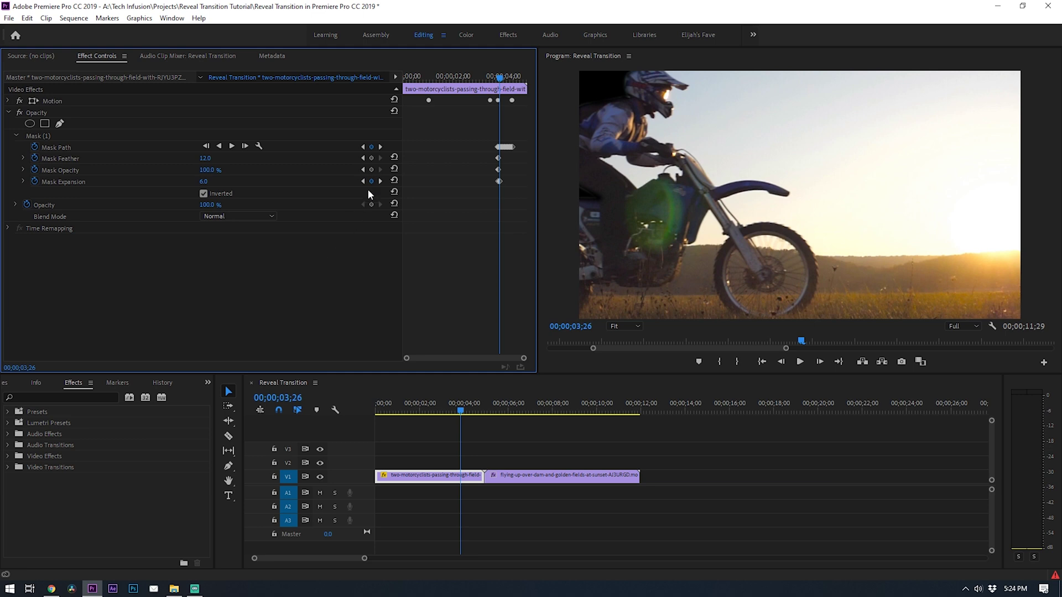
# Move the motorcycle clip to V2 and slide the aerial sunset clip to start at 03;24
pyautogui.click(362, 147)
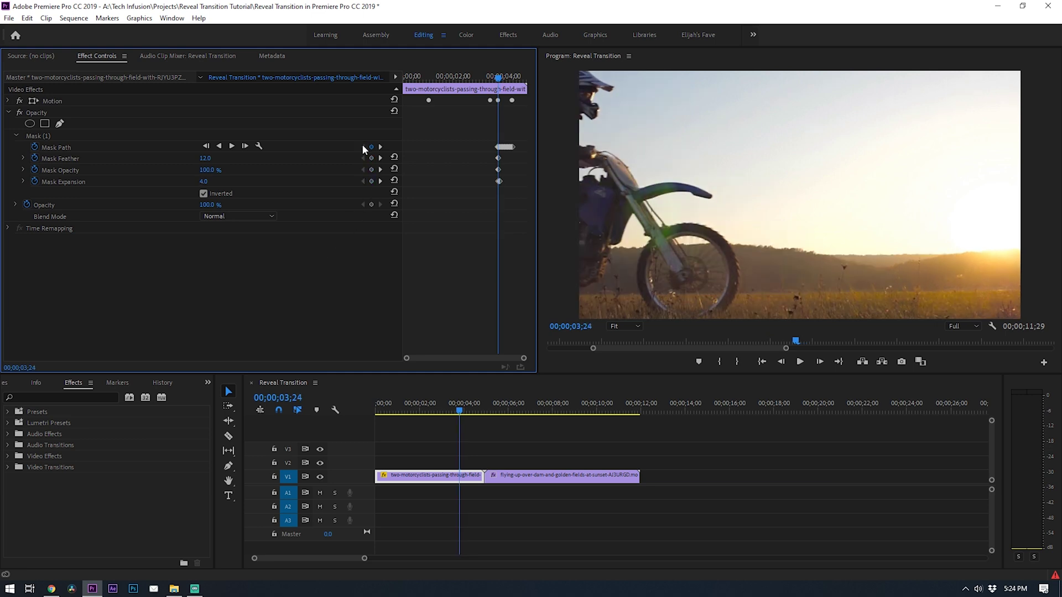
pyautogui.moveTo(451, 476); pyautogui.dragTo(452, 462)
pyautogui.moveTo(515, 477); pyautogui.dragTo(489, 477)
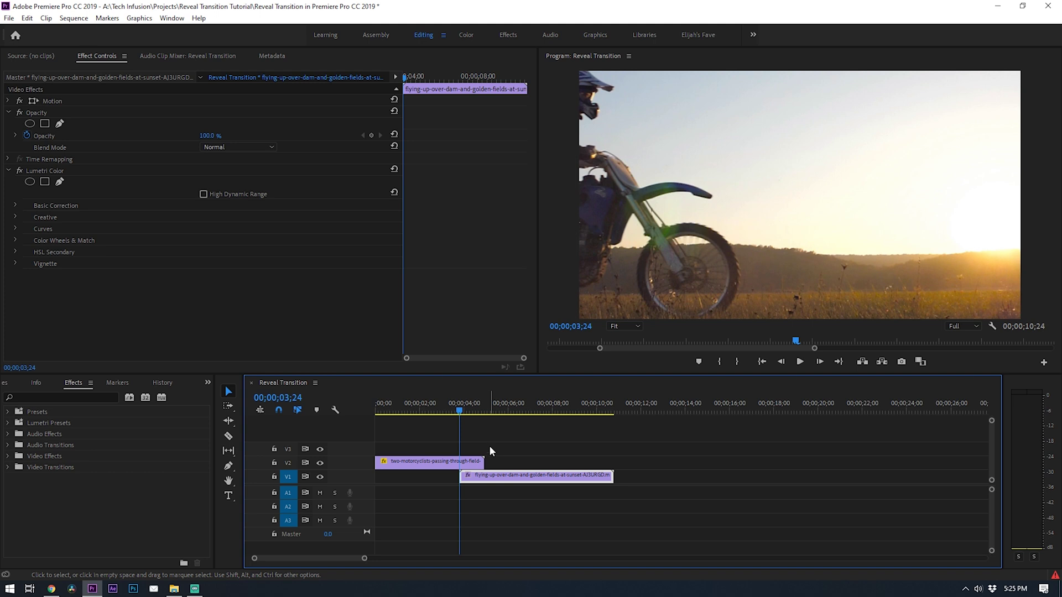
# Preview the reveal from about 03;14, stopping at 03;28
pyautogui.moveTo(459, 411); pyautogui.dragTo(453, 414)
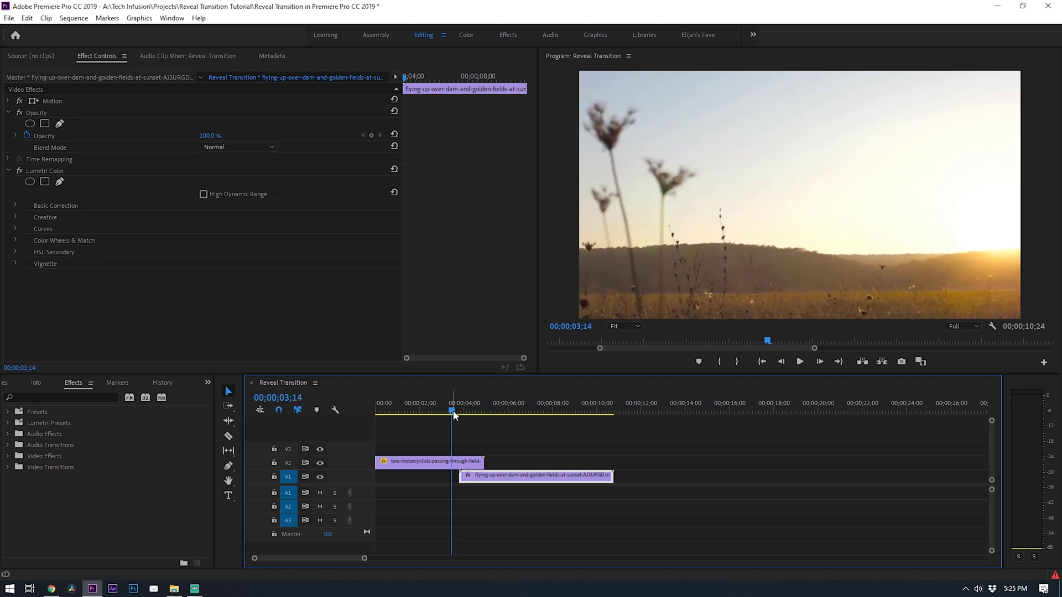
pyautogui.press('space')
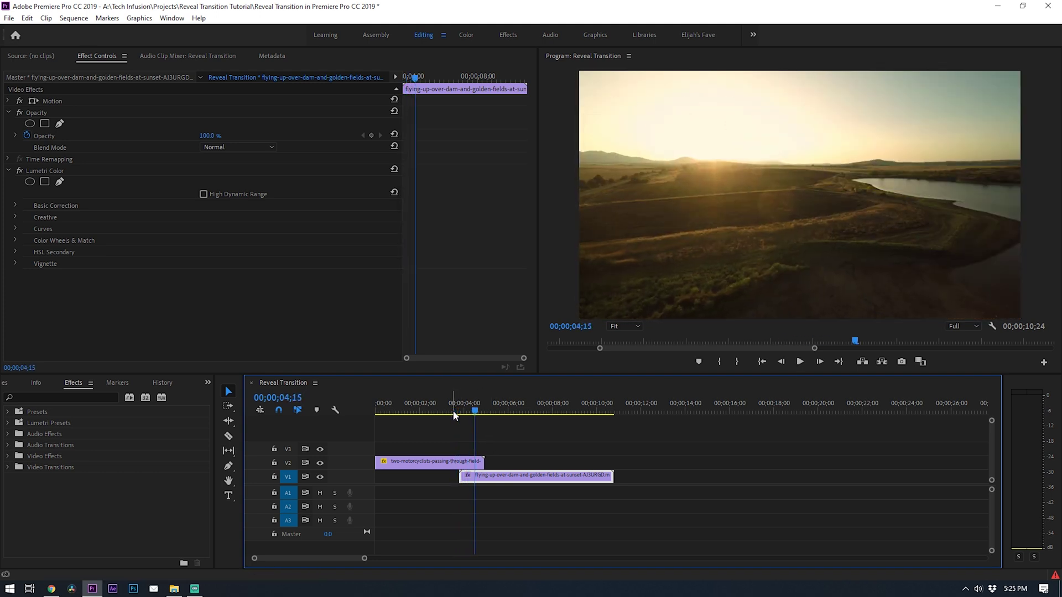
pyautogui.click(453, 413)
pyautogui.press('space')
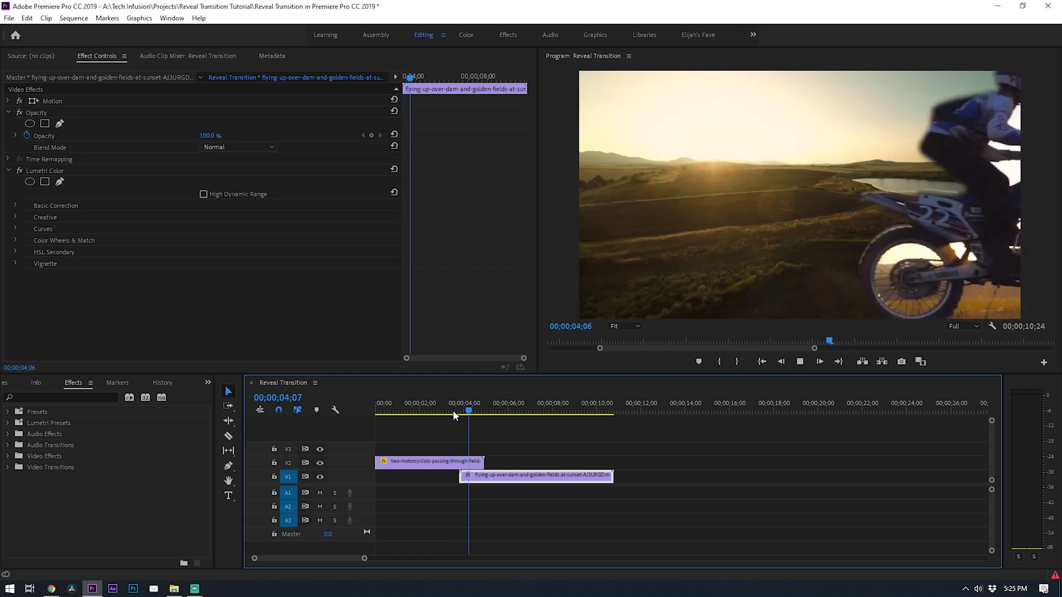
pyautogui.click(463, 412)
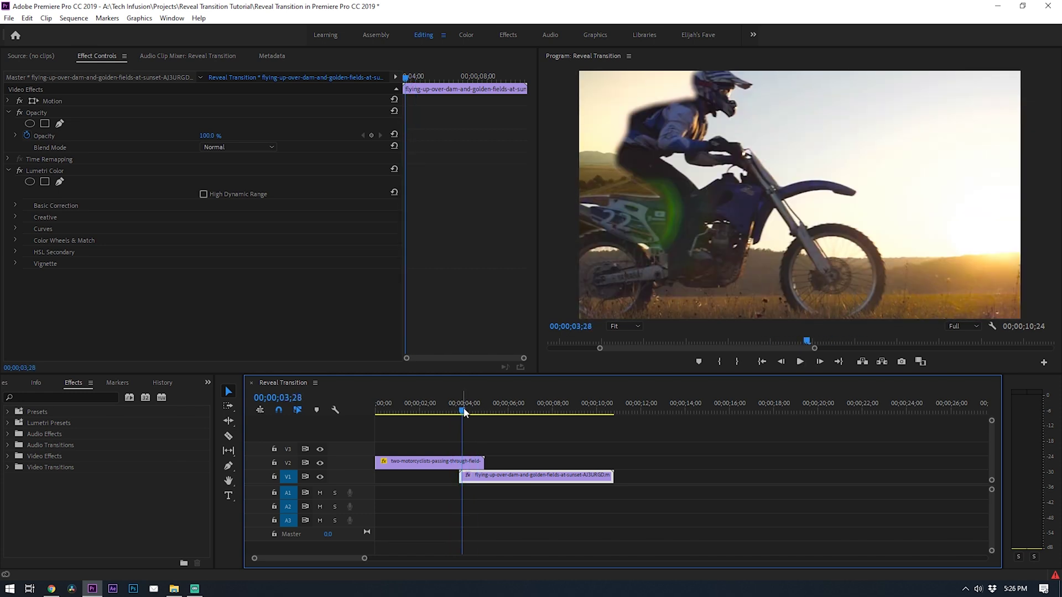